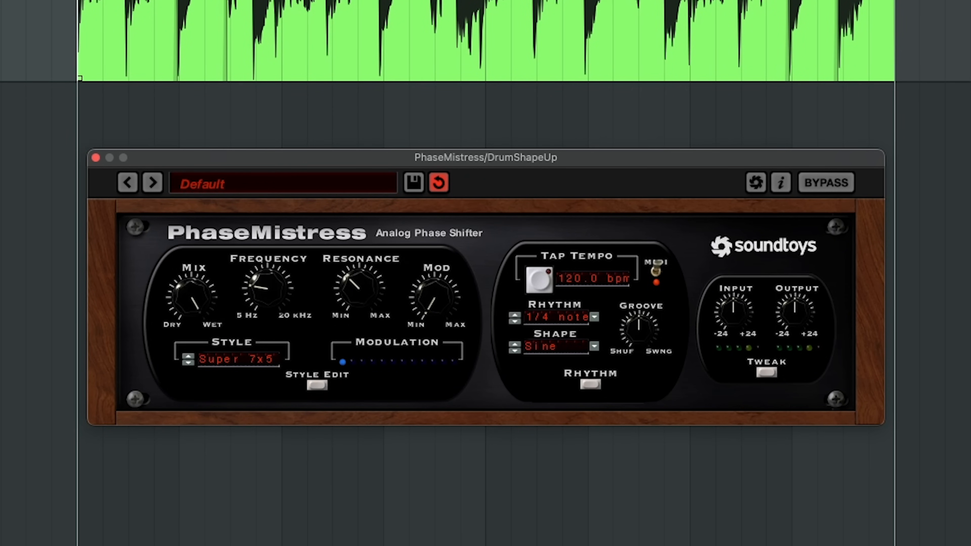
Play the drum loop and set the phaser's frequency to 56 Hz.
key(space)
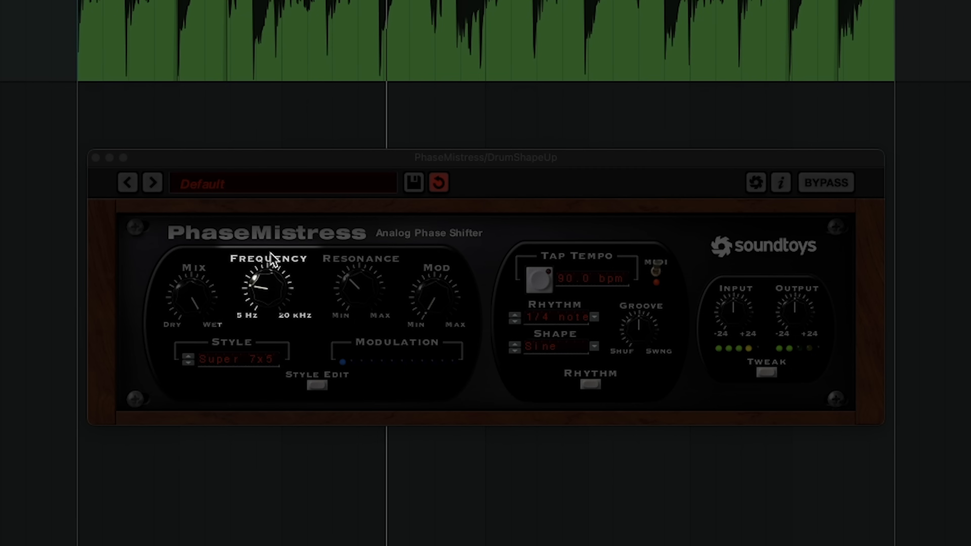
click(288, 281)
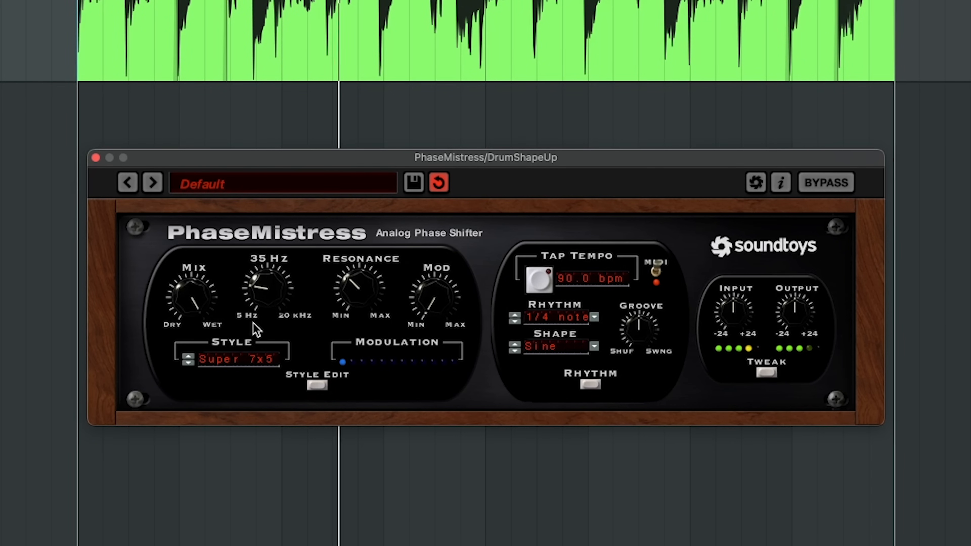
drag(268, 310, 378, 298)
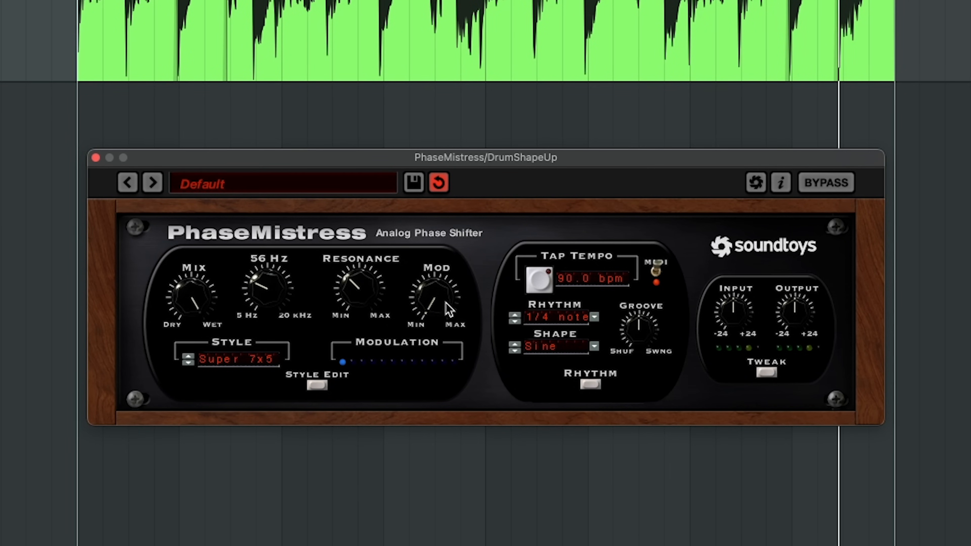
Open the advanced settings and build a custom rhythm with only the first eighth-note steps of beats 2 and 4 active.
click(765, 371)
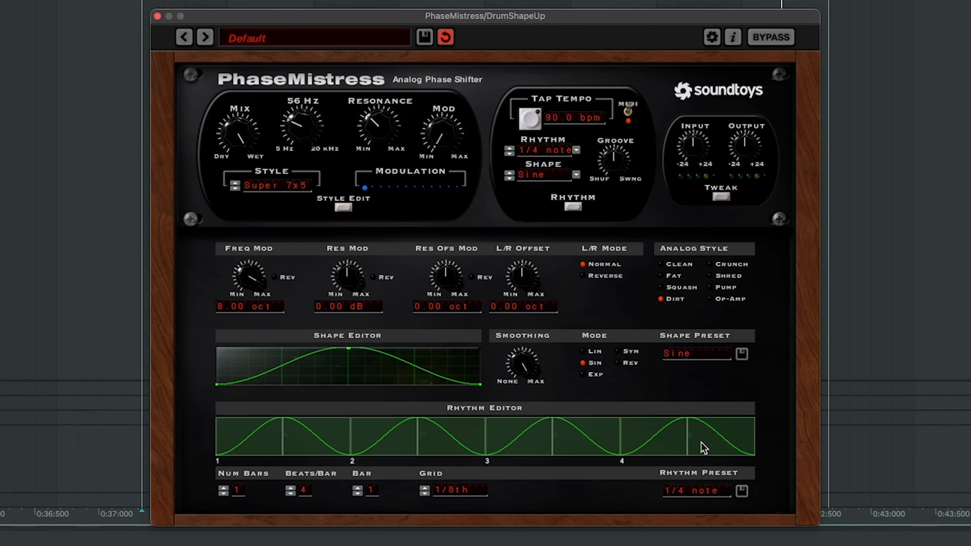
drag(709, 445, 344, 443)
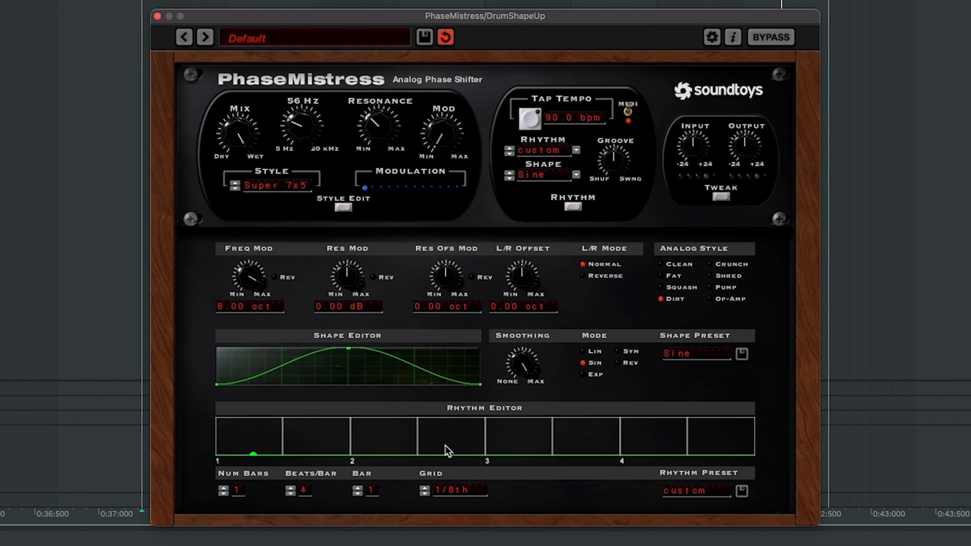
click(374, 440)
click(644, 433)
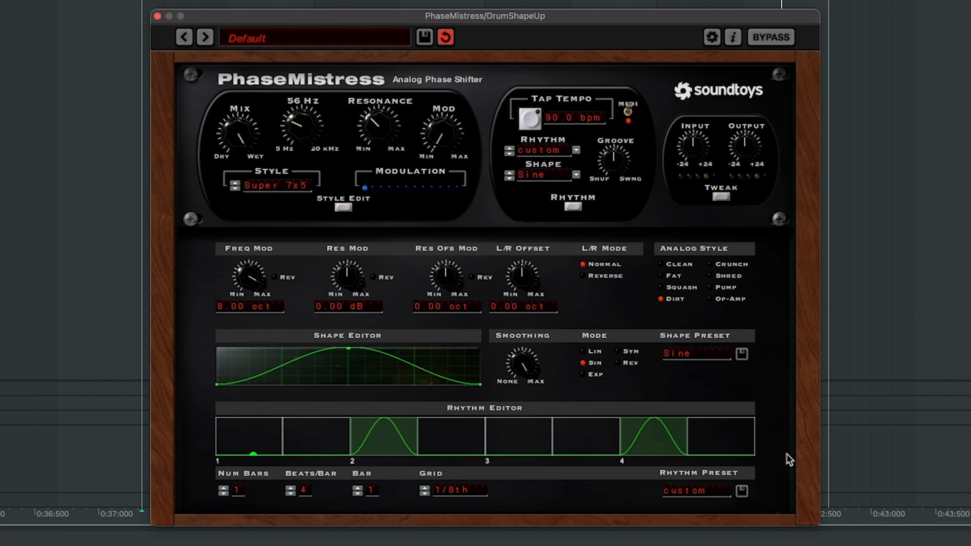
Raise the Mod amount and move the modulation shape's peak to its start to make a falling curve.
drag(447, 138, 464, 85)
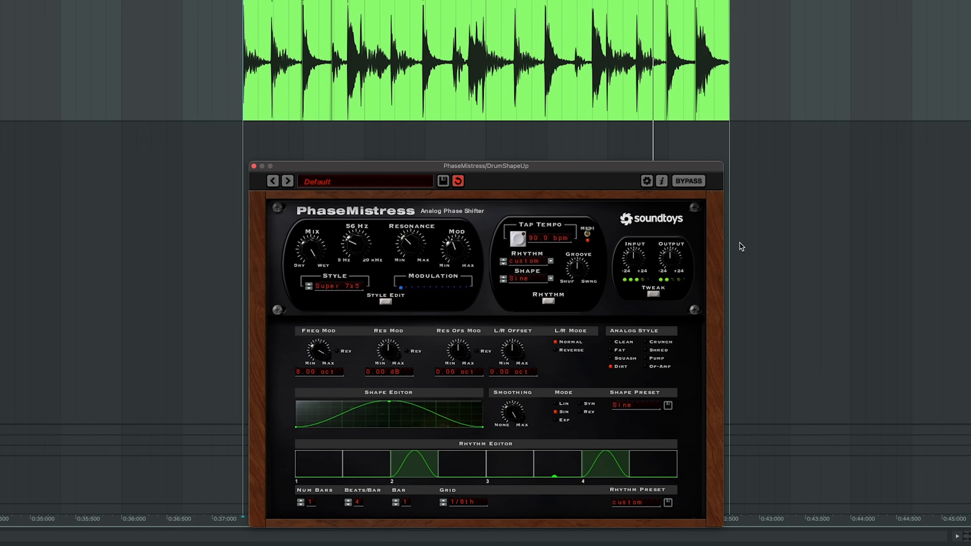
drag(388, 403, 278, 396)
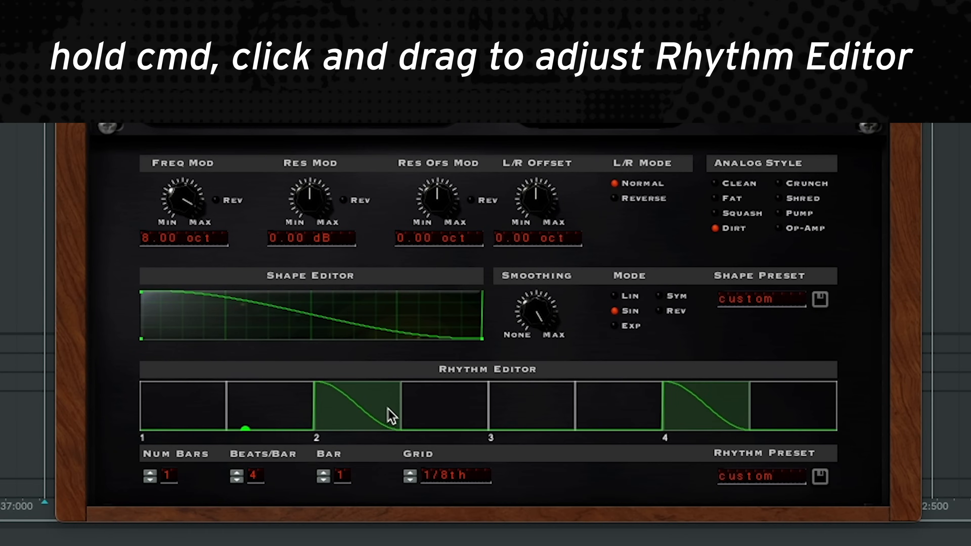
Extend the rhythm steps on beats 2 and 4 to nearly a quarter note each, and raise the Mod amount further.
drag(432, 469, 489, 471)
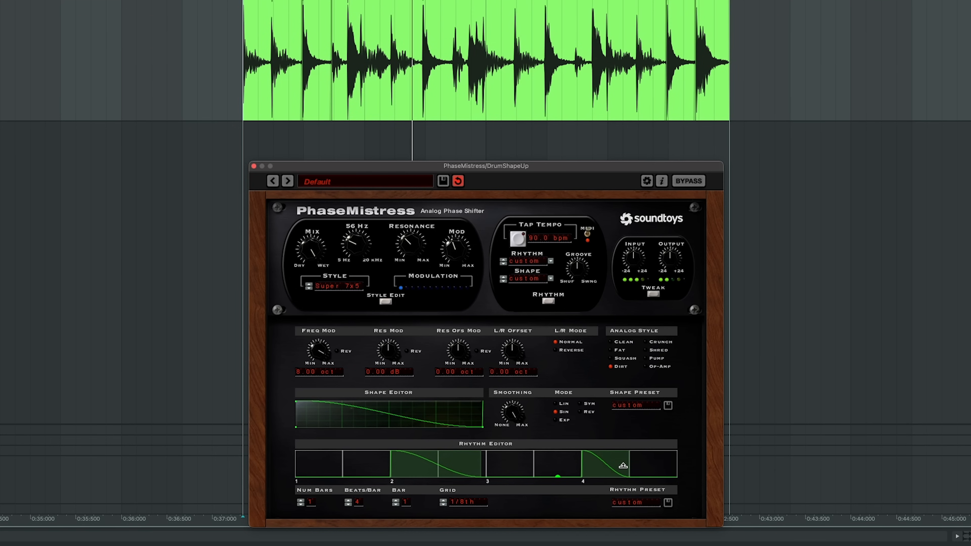
drag(623, 465, 681, 474)
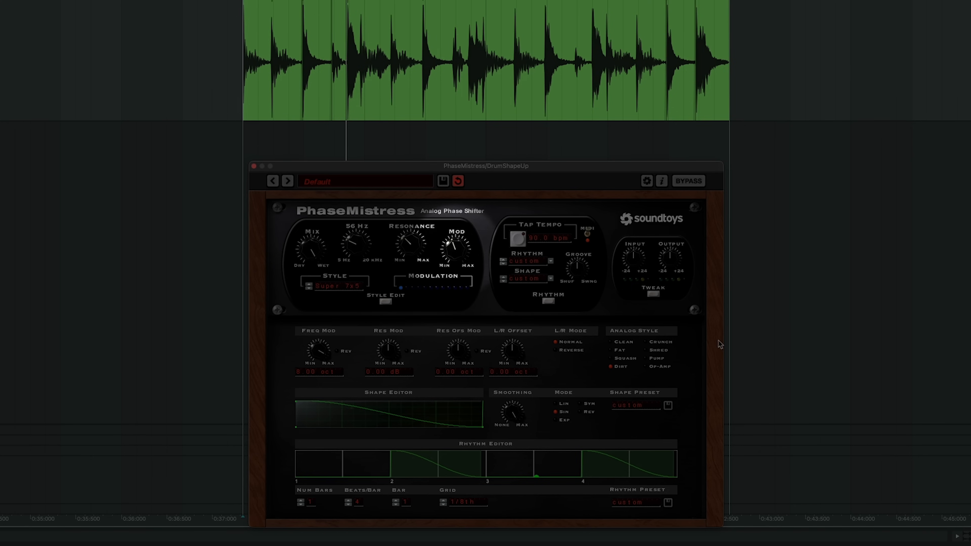
drag(453, 256, 462, 246)
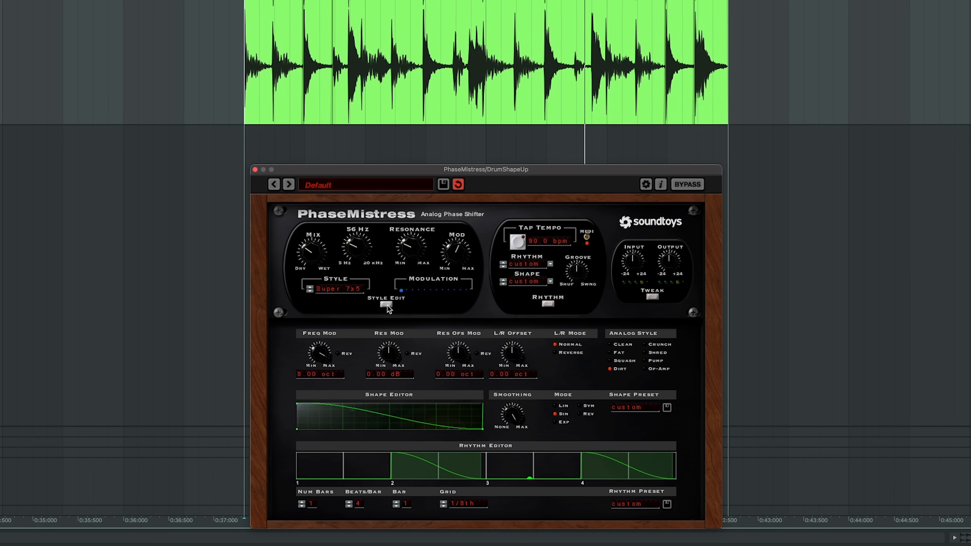
Open the style presets and audition the Super 7, Super 6, FatBottom and The Trine phaser styles.
click(386, 305)
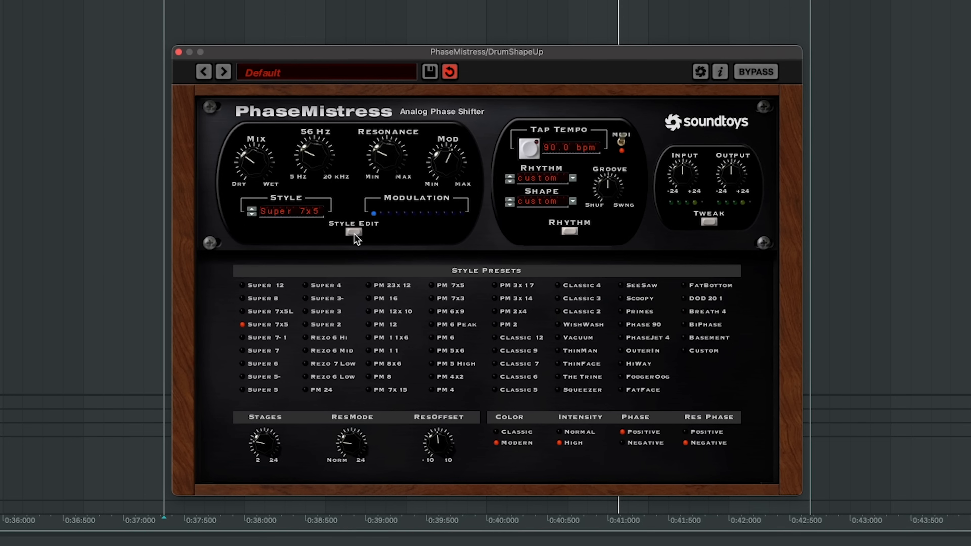
click(251, 214)
click(251, 213)
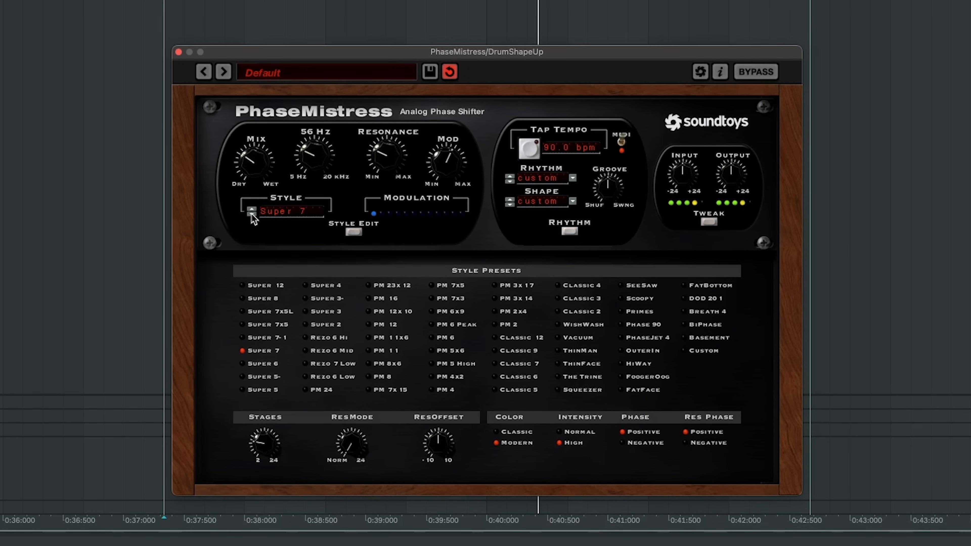
click(251, 213)
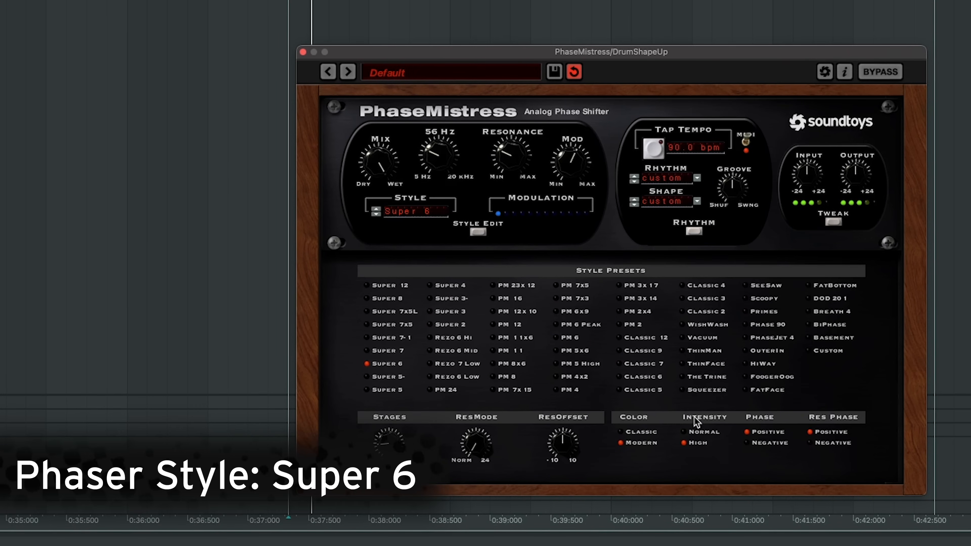
click(820, 286)
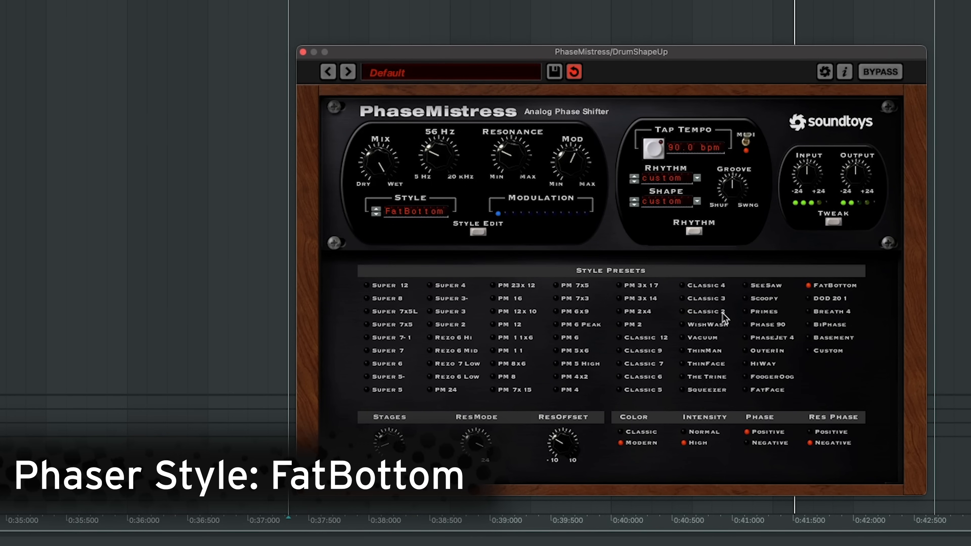
click(711, 376)
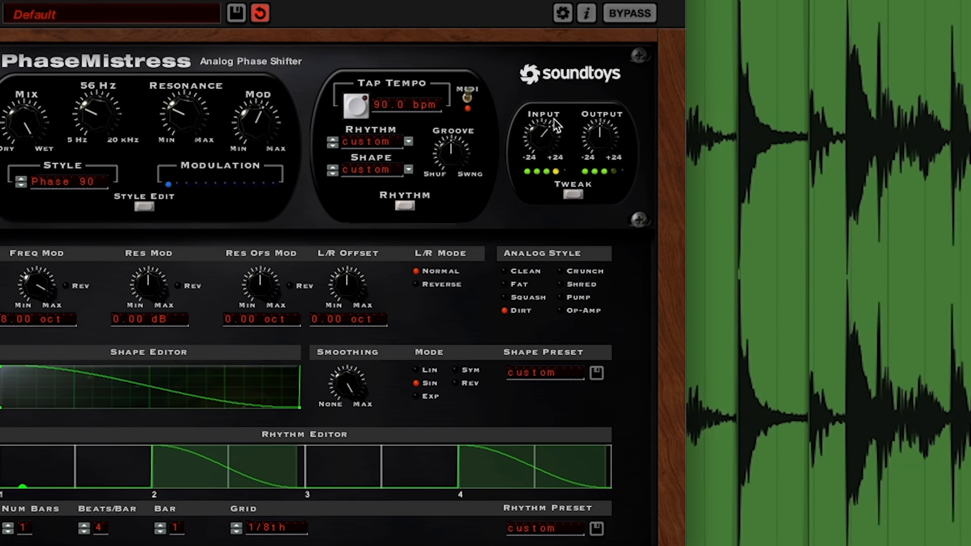
Audition the Crunch, Shred, Fat and Squash analog styles, and keep Crunch.
click(571, 273)
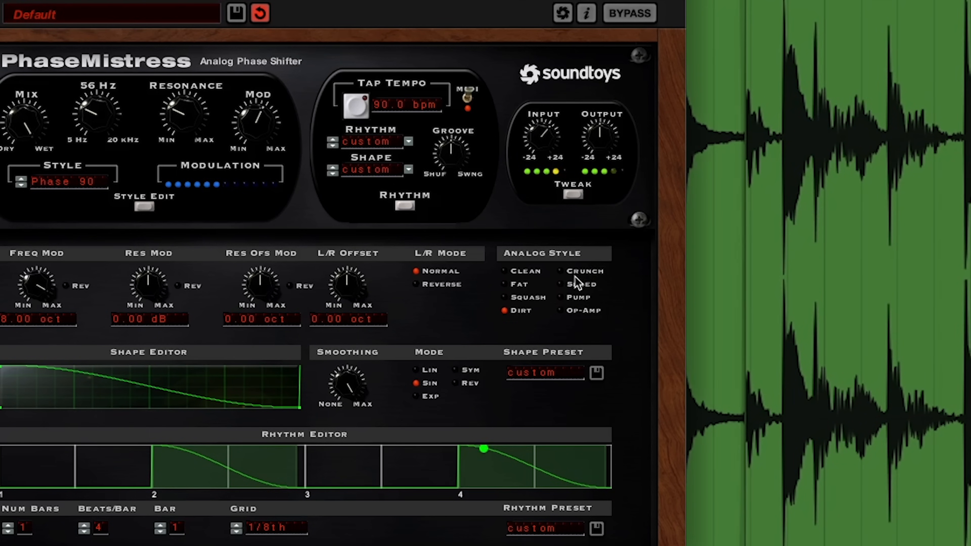
click(578, 285)
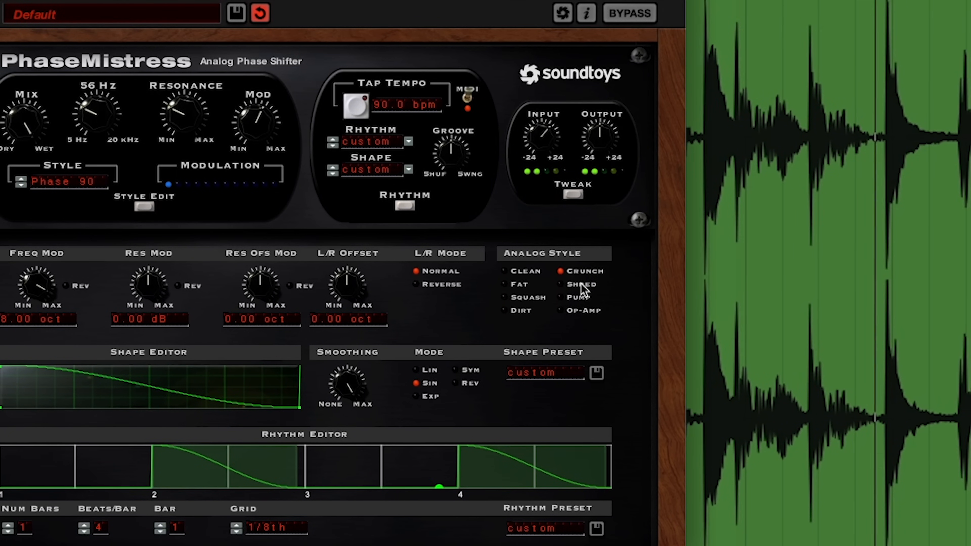
click(521, 283)
click(538, 297)
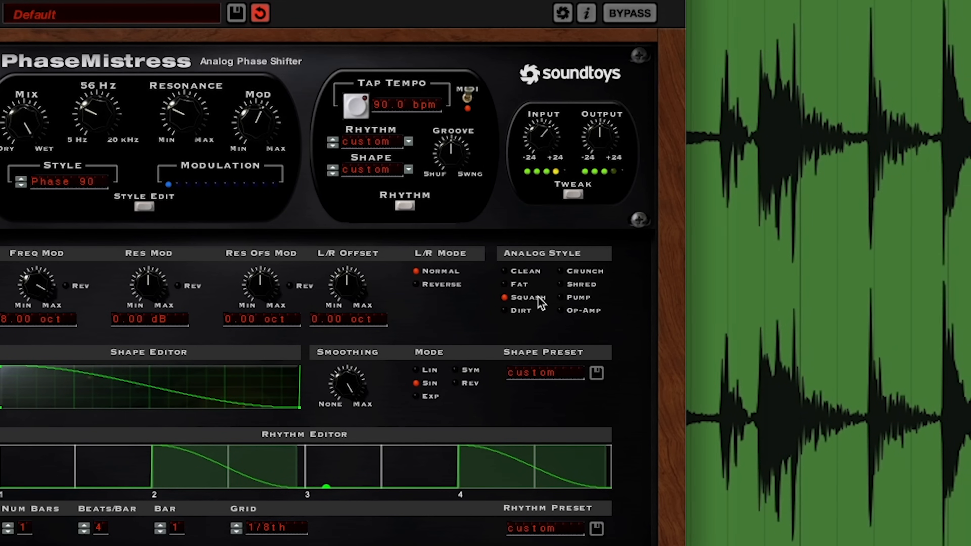
click(579, 272)
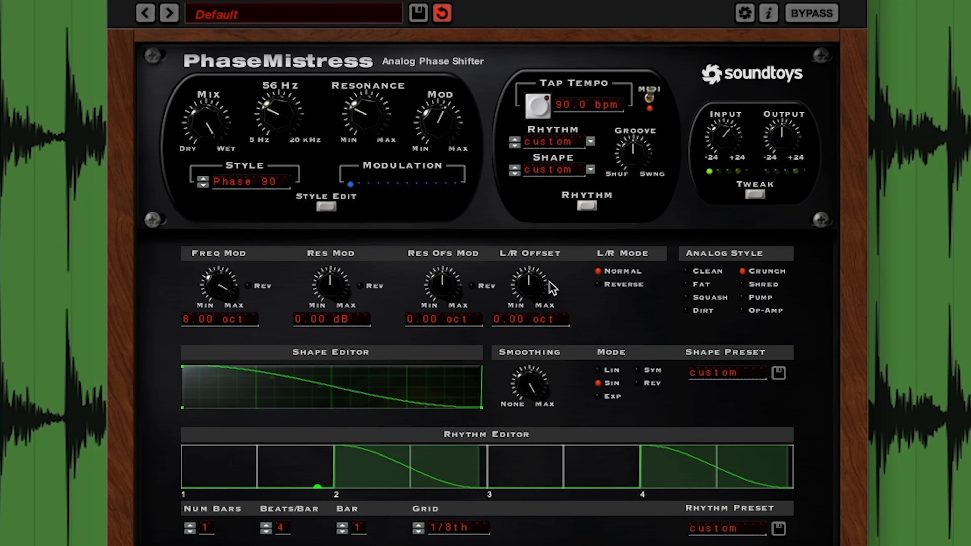
Set the L/R offset to 0.24 oct and lower the Mix toward dry.
drag(537, 294, 535, 285)
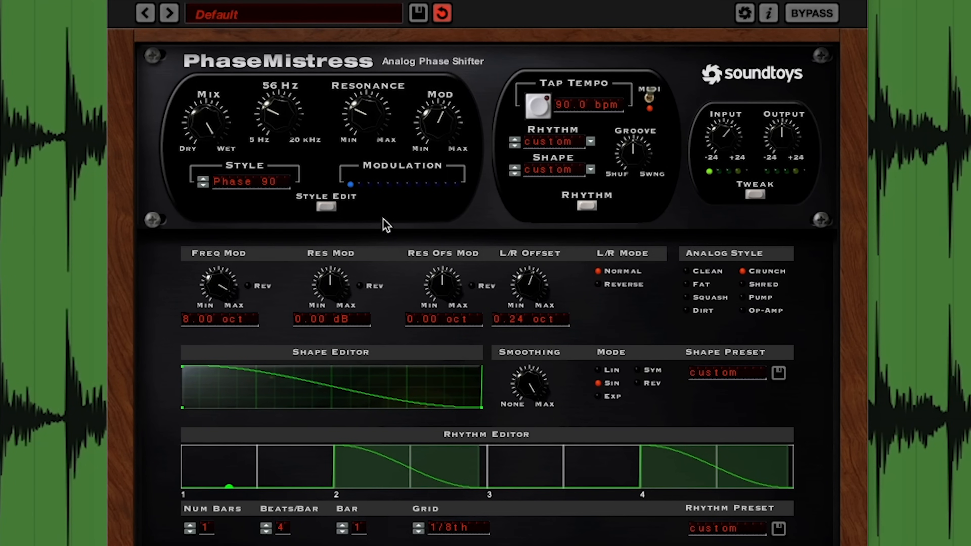
drag(210, 145, 195, 273)
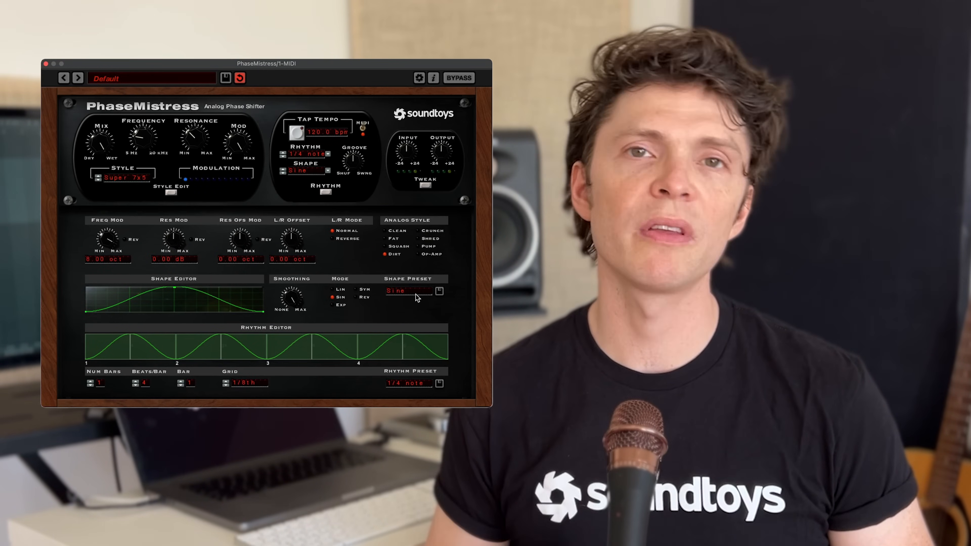
Load the SlippySine preset as the modulation shape.
click(408, 291)
mouse_move(397, 197)
click(345, 183)
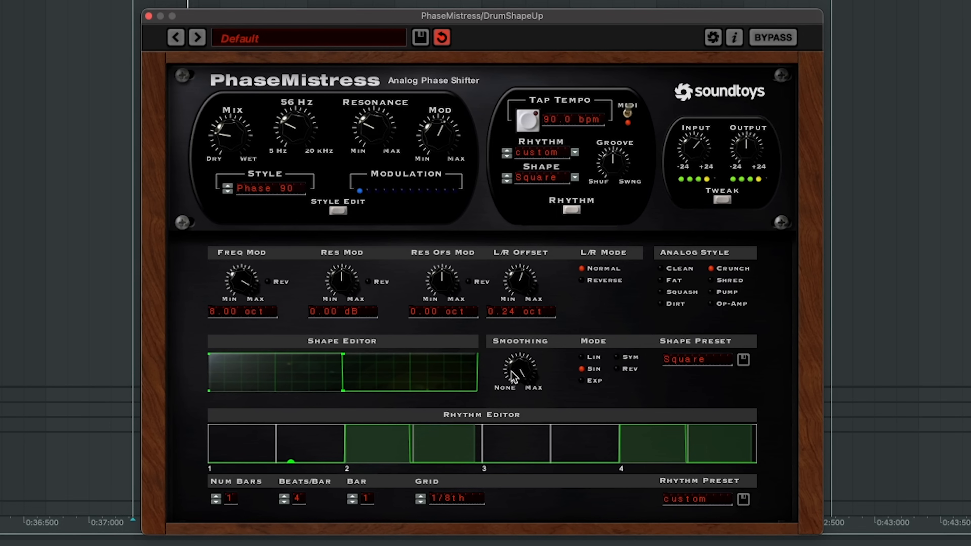
Adjust the modulation shape to hold at maximum and drop steeply just past its midpoint.
drag(342, 390, 353, 392)
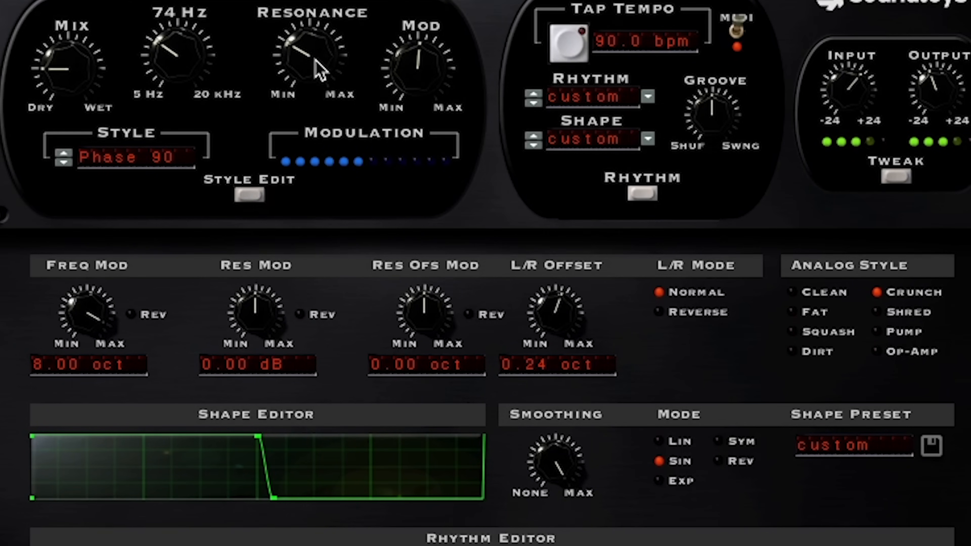
Rework the effect with the Breath 4 style, a two-stage falling modulation shape and an L/R offset of -1.22 oct.
drag(314, 59, 314, 72)
drag(273, 499, 332, 506)
drag(563, 302, 563, 313)
click(810, 355)
drag(57, 87, 57, 75)
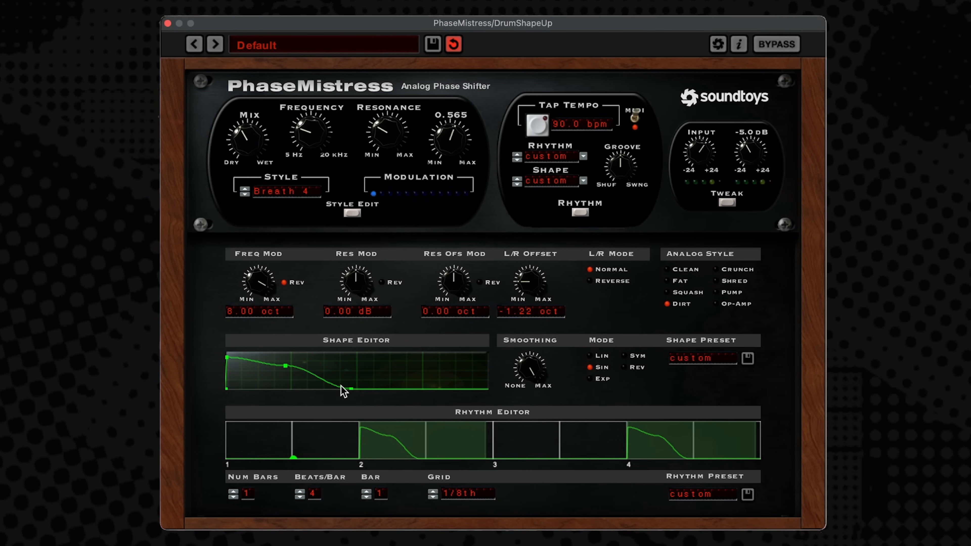
Bypass the phaser to compare against the unprocessed drum loop.
mouse_move(334, 108)
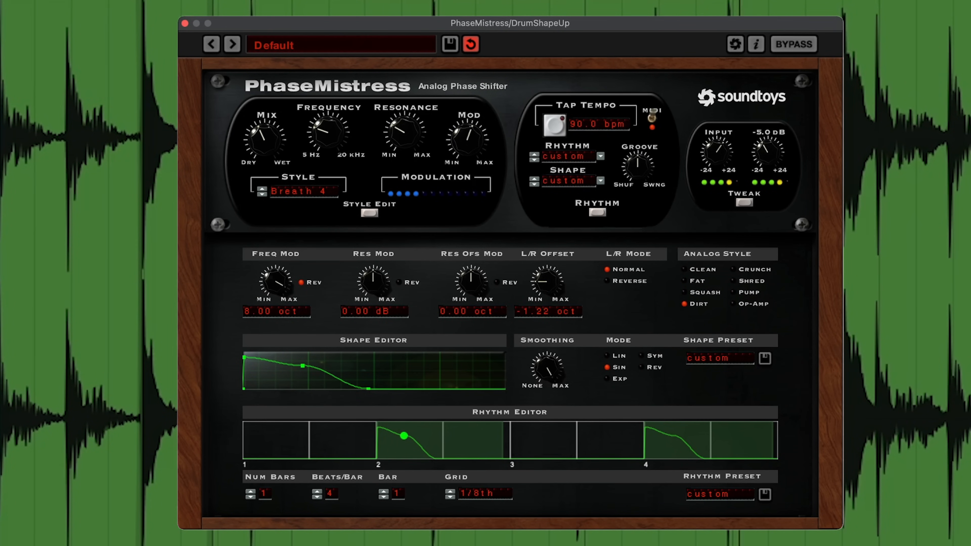
click(814, 47)
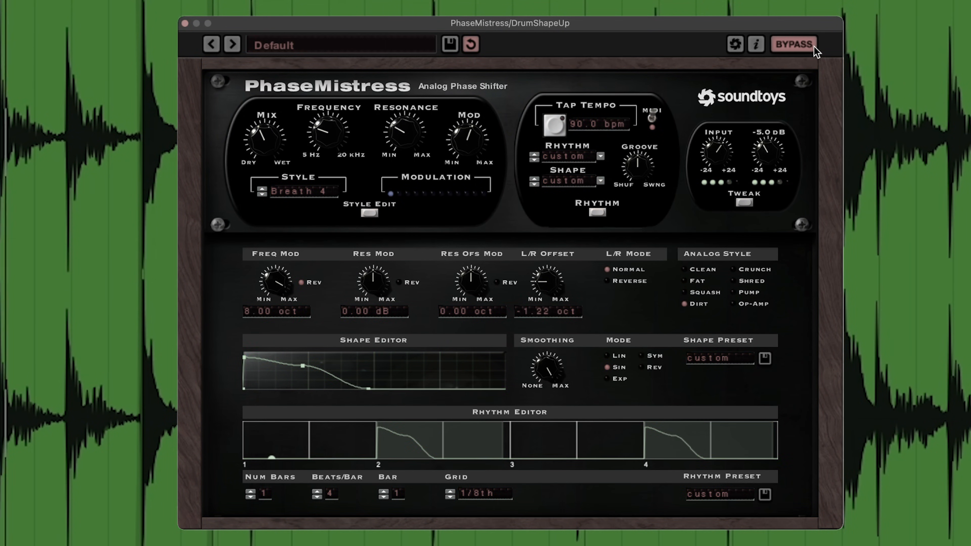